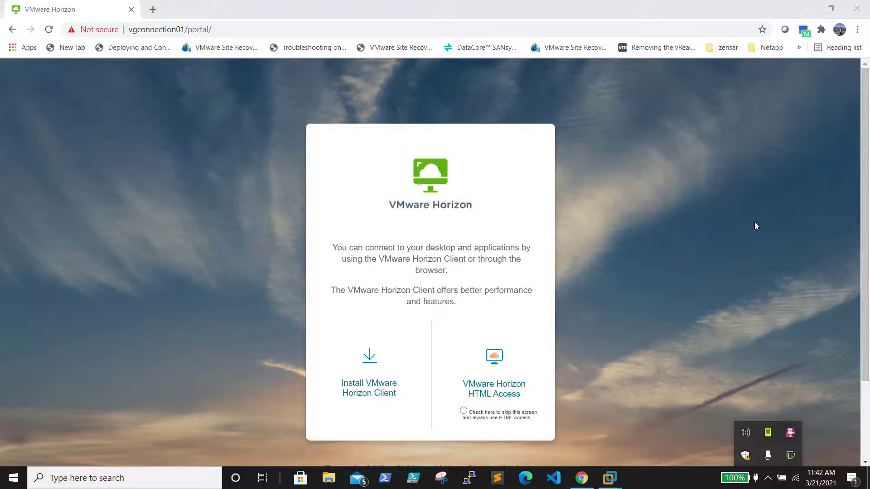
click(250, 28)
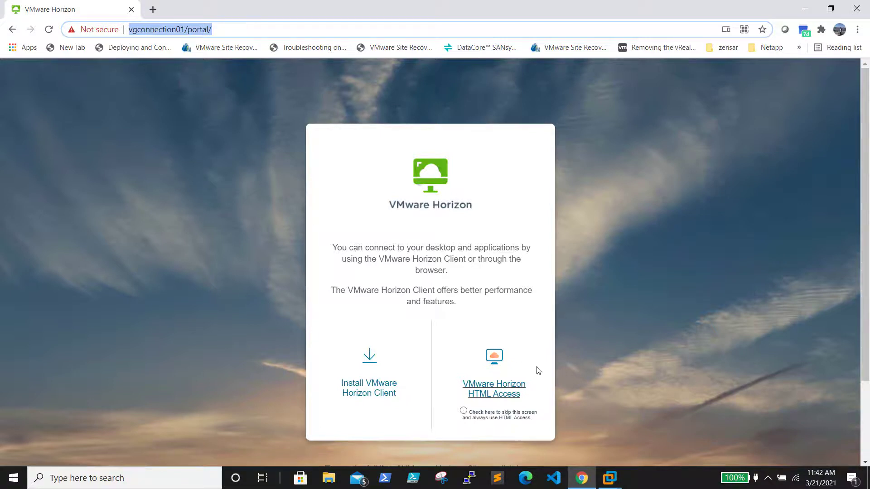
click(516, 388)
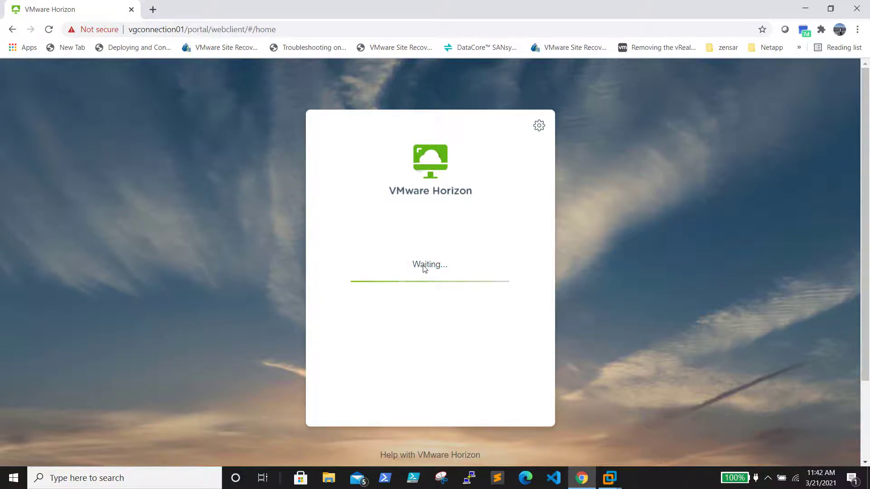
click(525, 478)
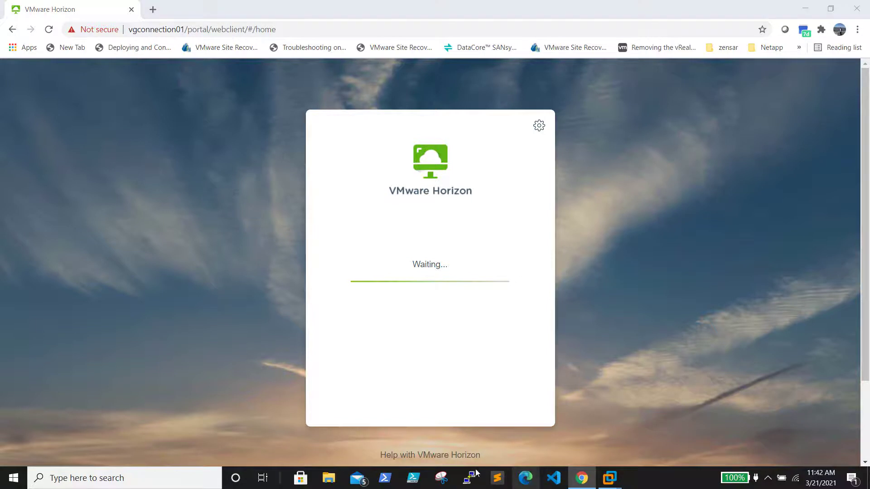
click(802, 9)
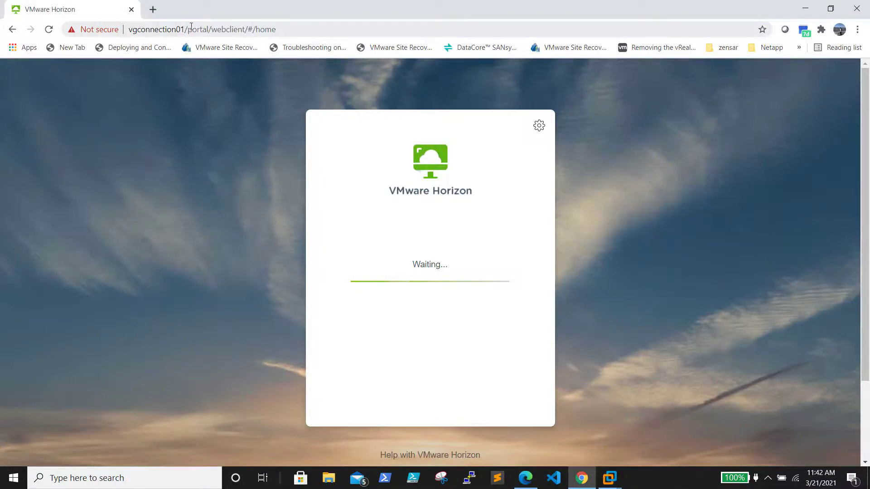
drag(195, 26, 128, 29)
key(ctrl+c)
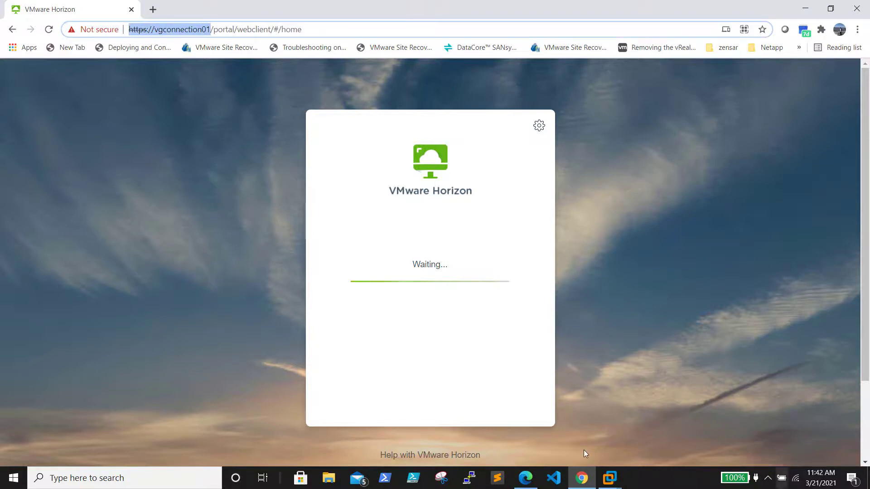
click(532, 480)
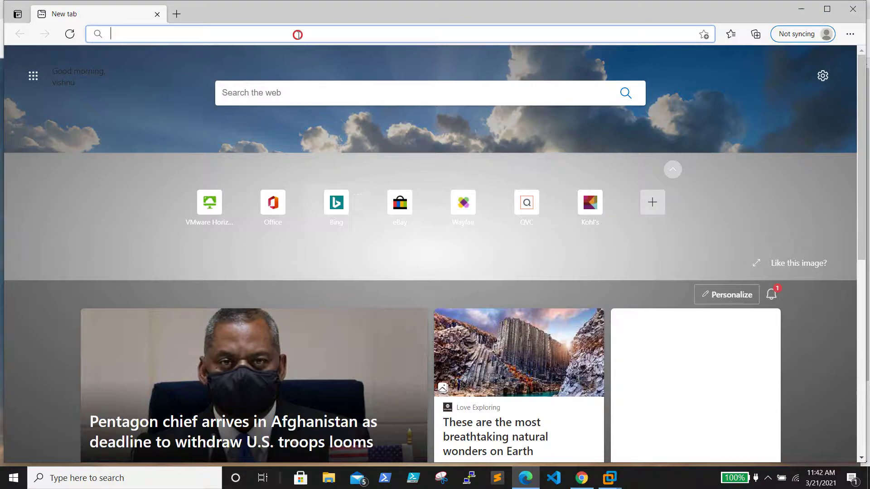
key(ctrl+v)
key(Return)
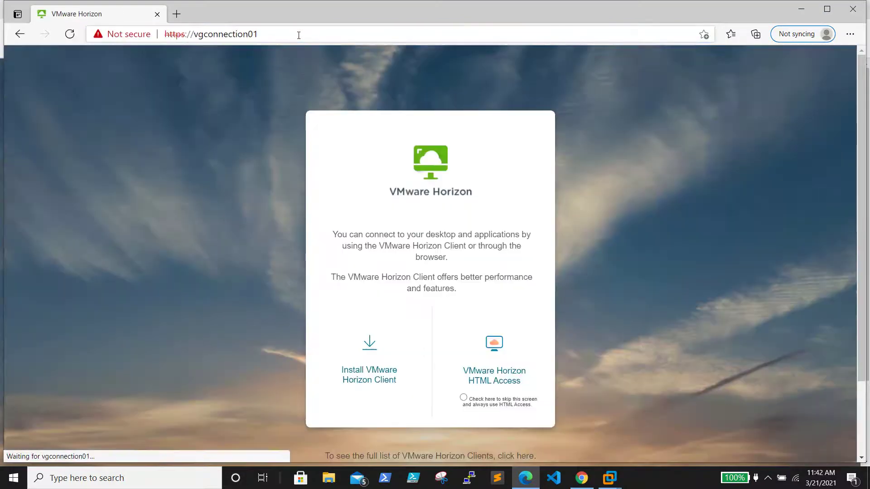
click(499, 350)
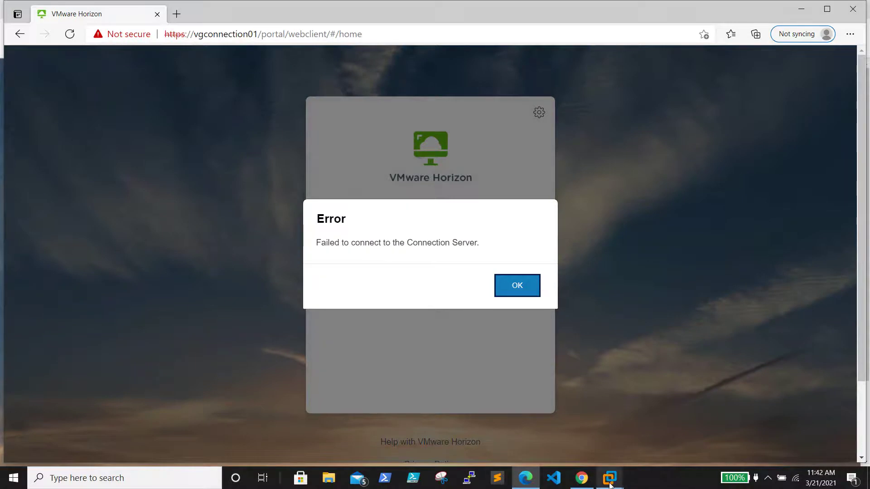
click(530, 284)
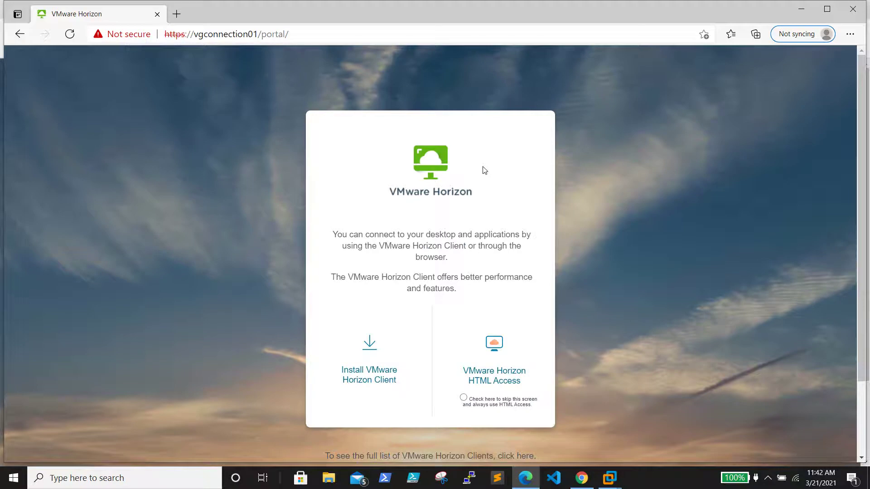
click(609, 480)
click(666, 402)
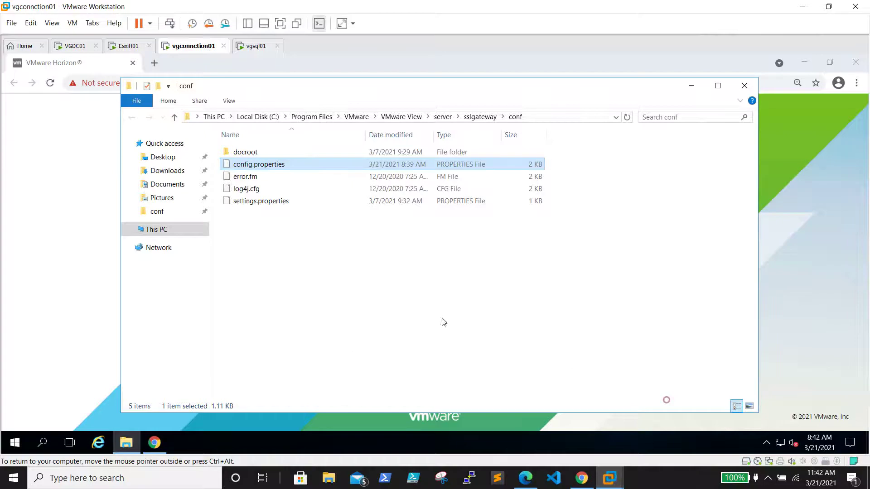
Inspect the sslgateway conf folder without creating anything, and bring up the VM's Start menu.
click(559, 118)
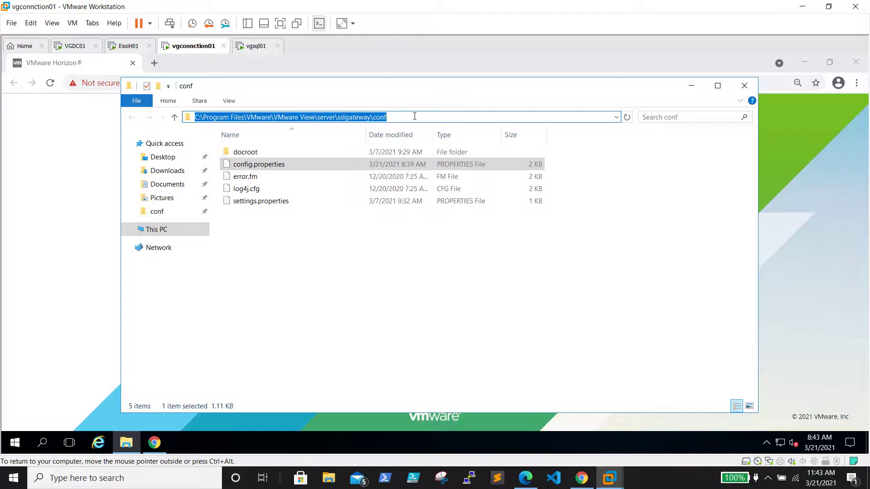
click(368, 265)
right_click(349, 247)
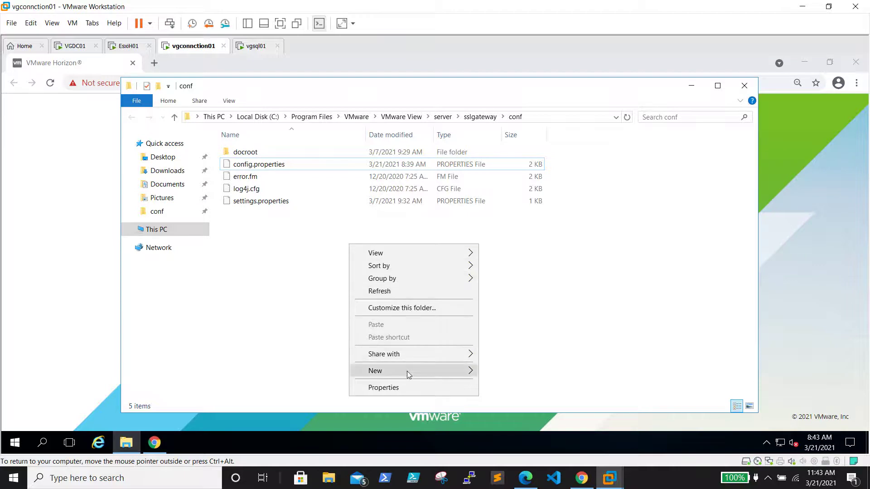
mouse_move(409, 375)
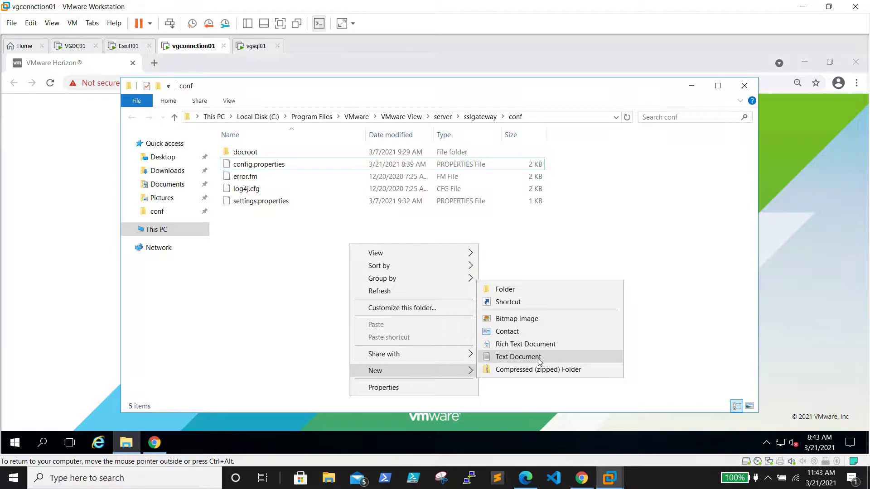
click(276, 271)
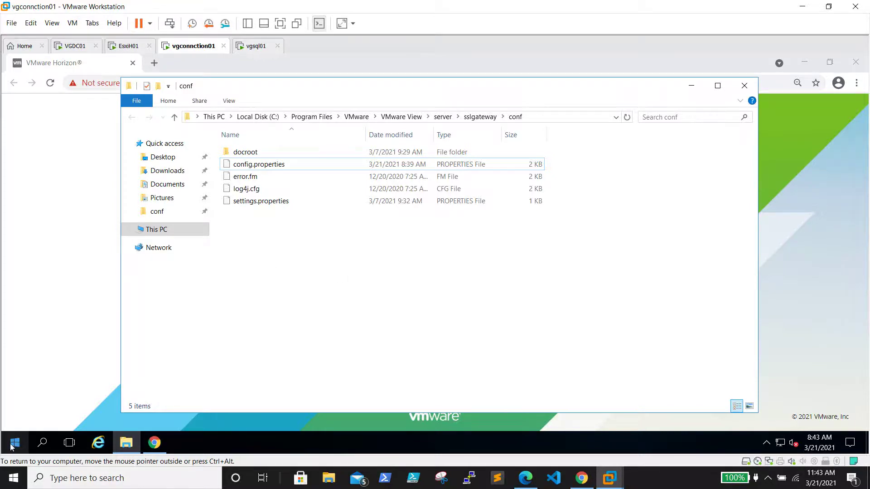
click(12, 447)
click(17, 446)
click(18, 450)
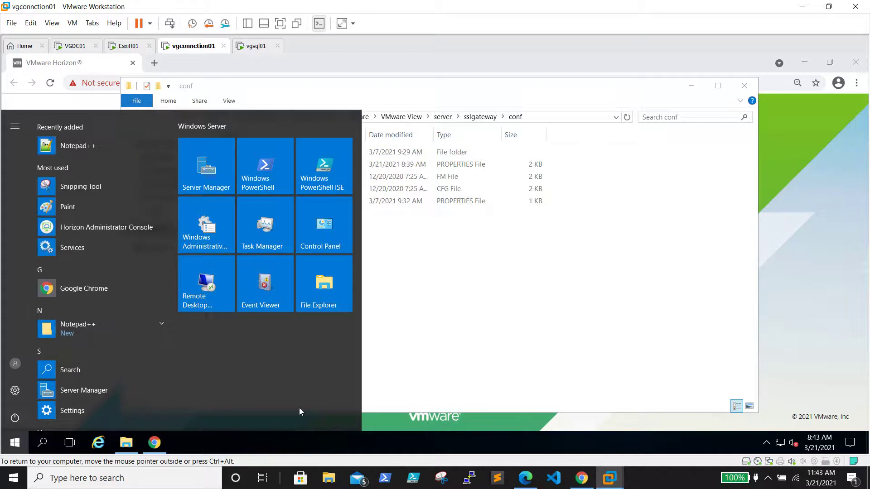
Launch Notepad++ from the Start menu and maximize its window.
click(90, 328)
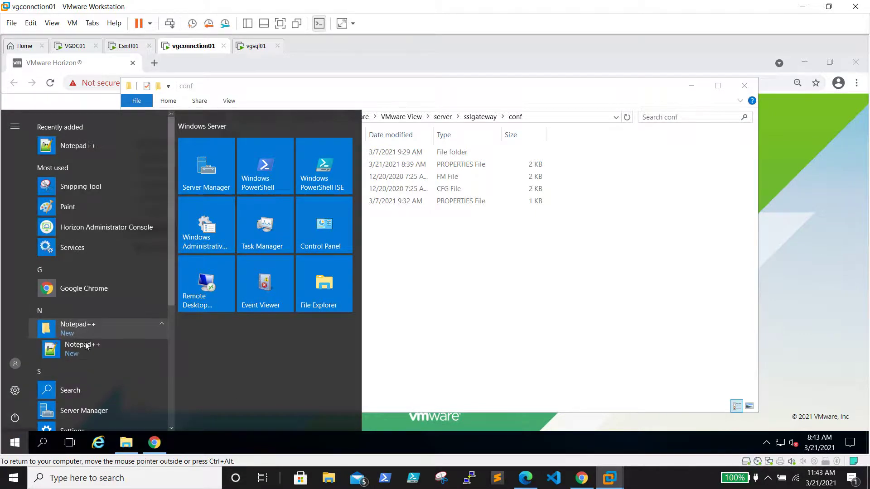
click(87, 344)
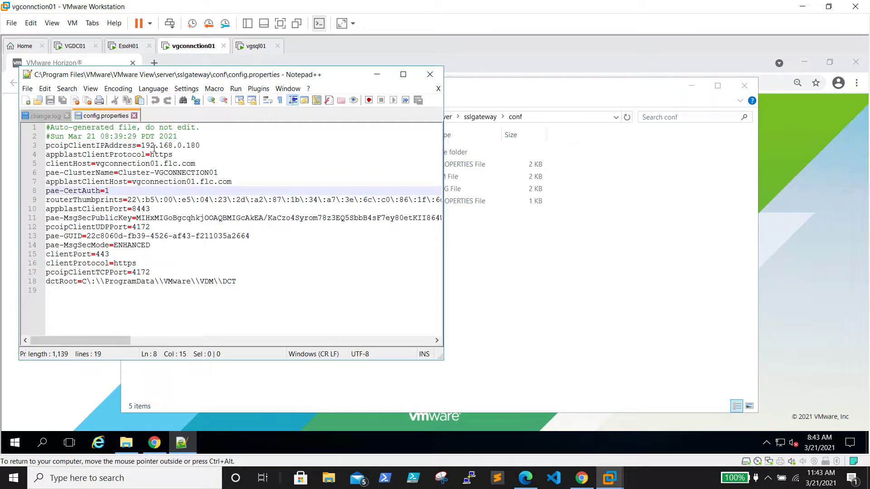
click(404, 75)
Close the config.properties and change.log documents and create a new blank document.
click(115, 100)
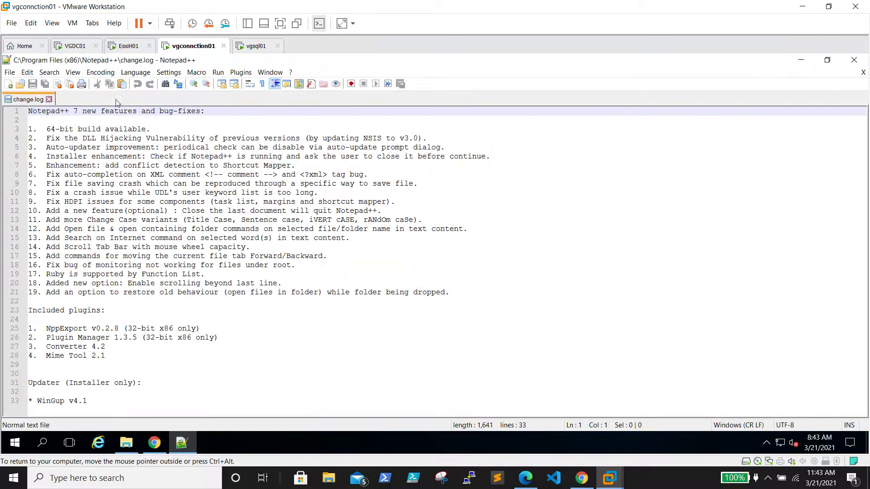
click(49, 99)
click(11, 73)
click(12, 75)
click(8, 85)
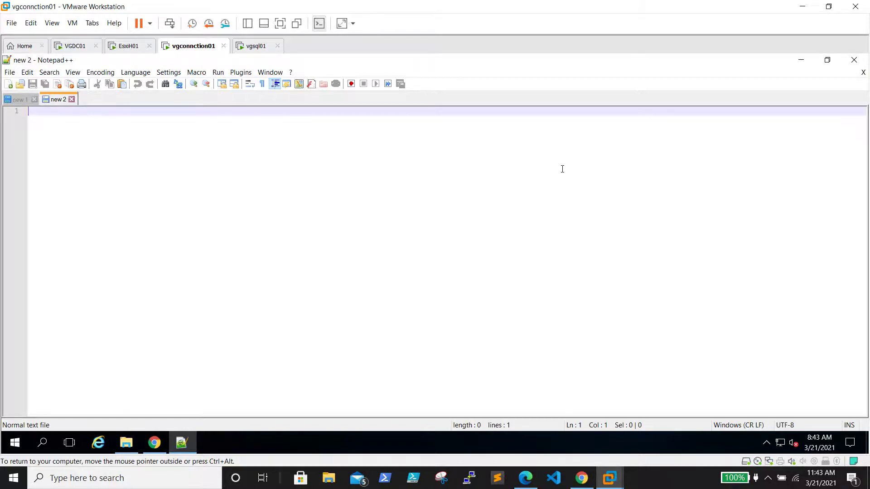
Type the line checkOrigin=false into new 2, correcting the typos along the way.
text(checkOr)
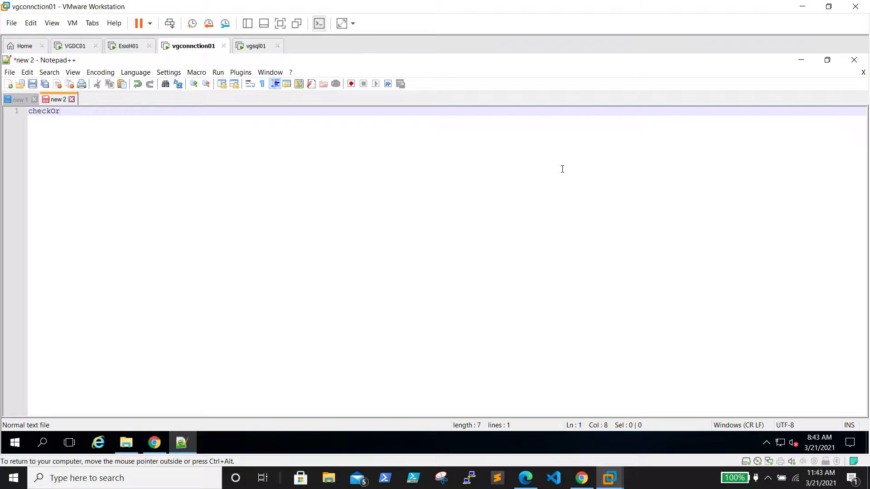
text(igin=false)
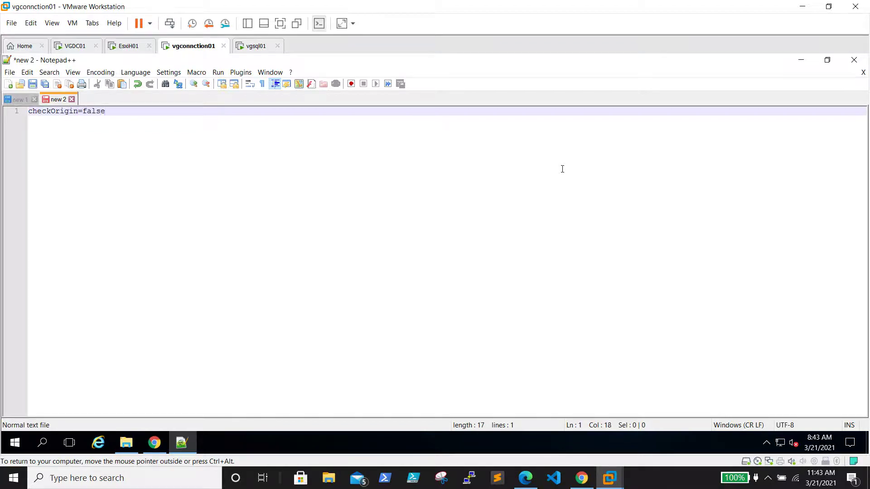
click(10, 72)
mouse_move(27, 72)
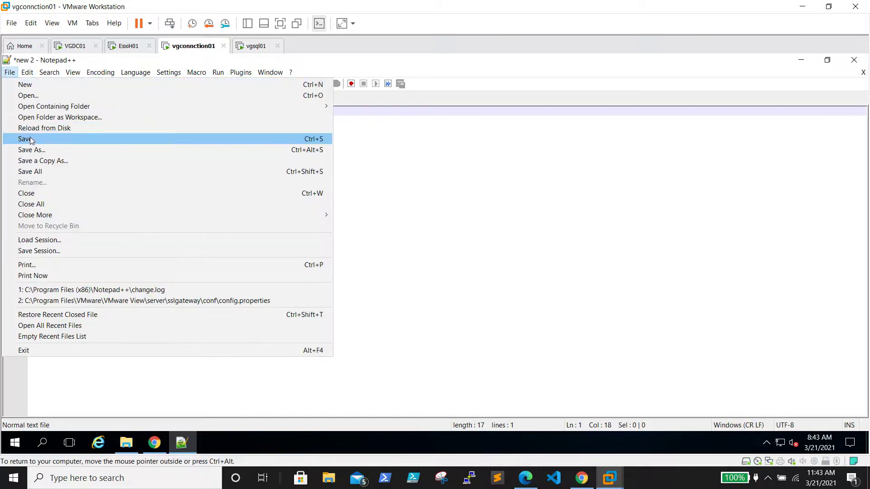
In Save As, browse to C:\Program Files\VMware\VMware View\Server\sslgateway\conf.
click(38, 150)
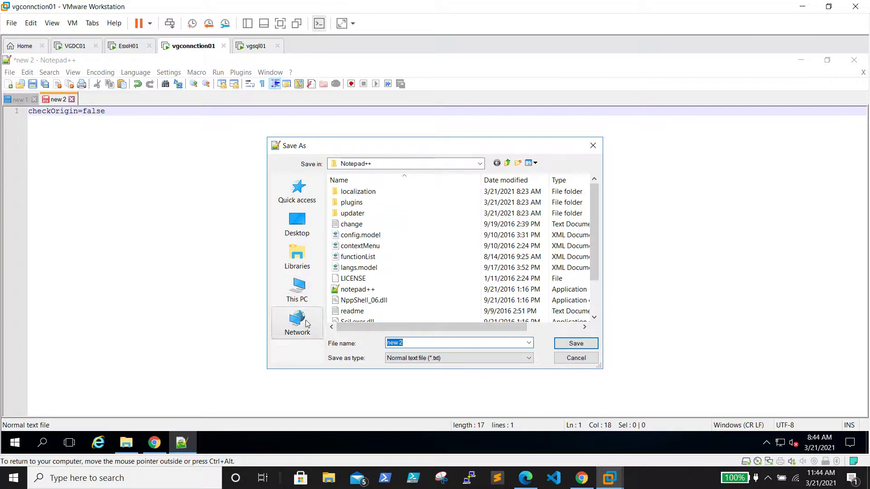
click(306, 295)
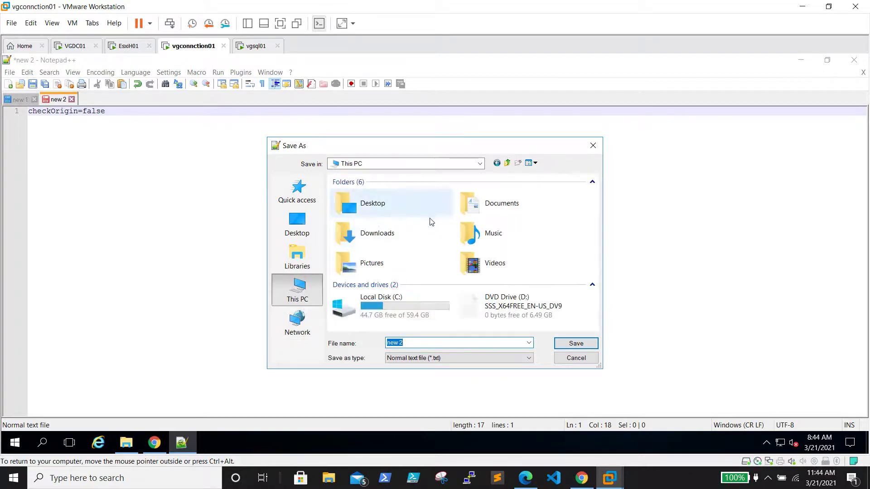
double_click(422, 308)
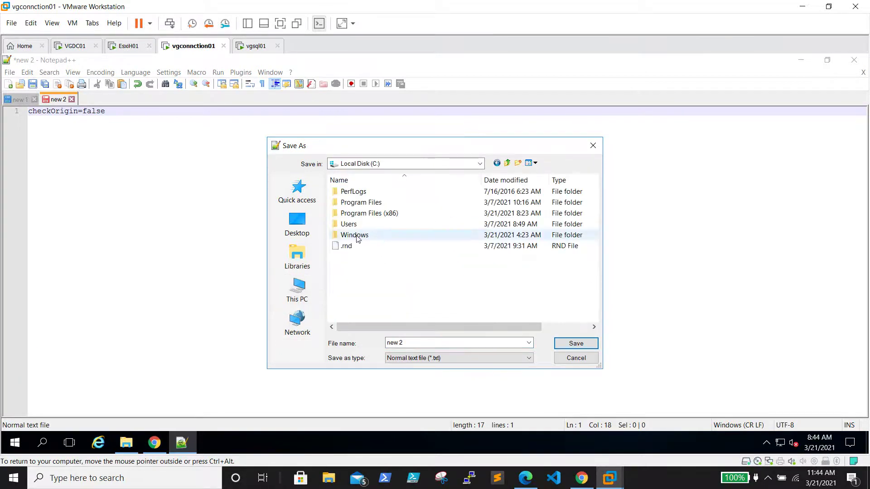
double_click(371, 203)
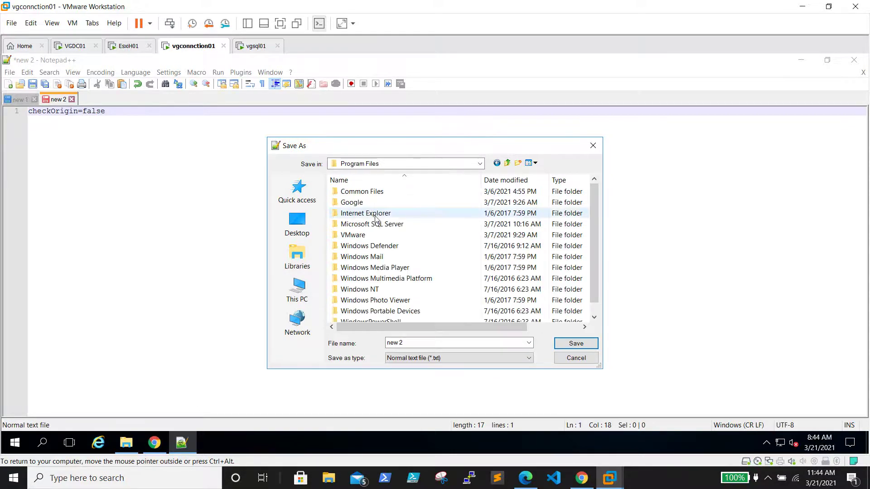
double_click(366, 234)
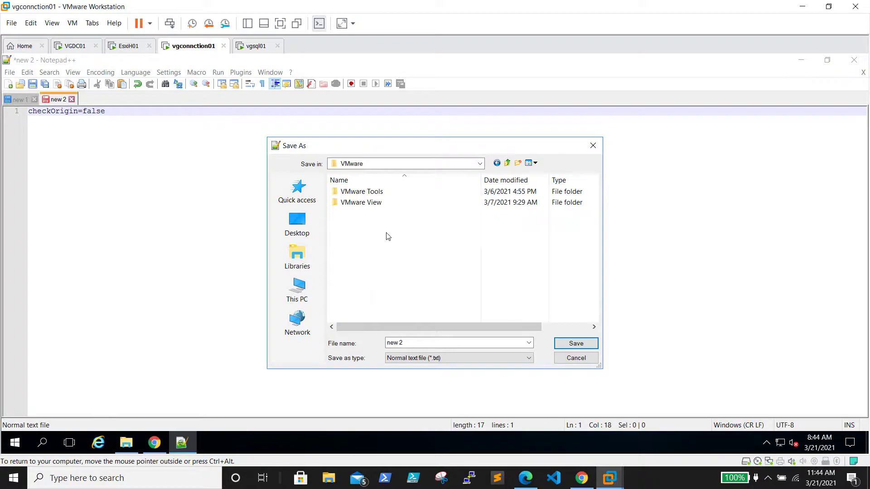
double_click(390, 203)
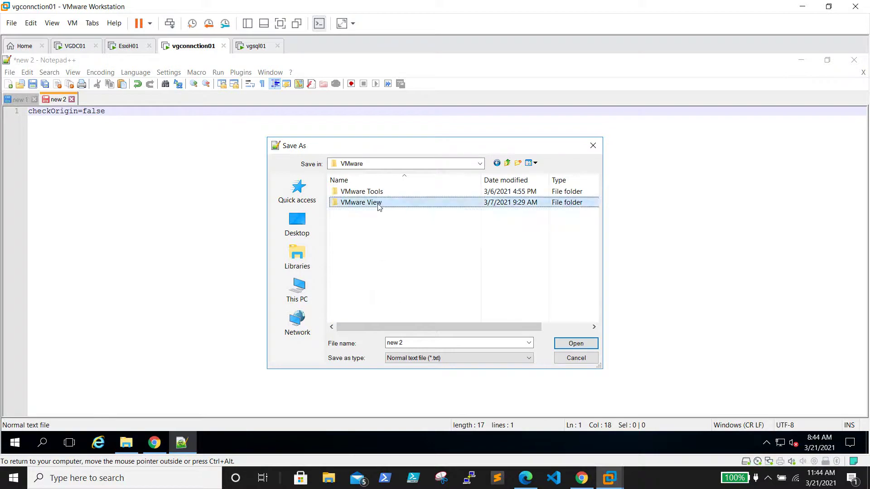
double_click(348, 194)
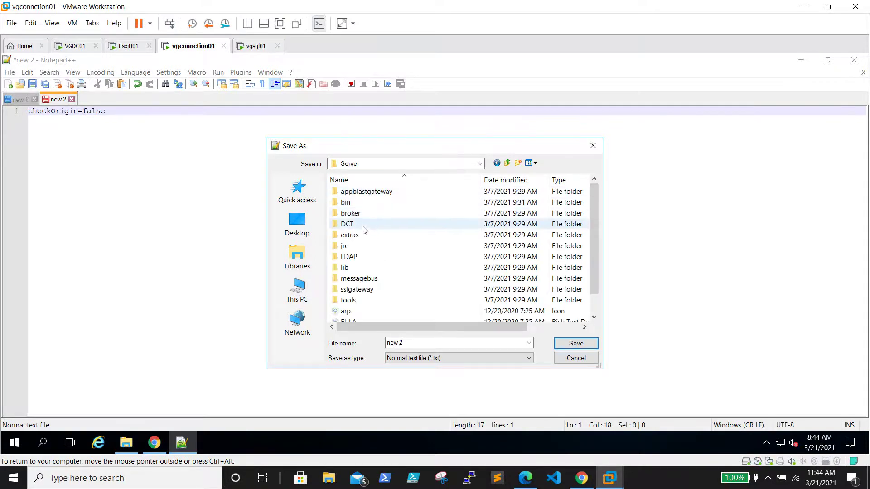
key(s)
double_click(374, 290)
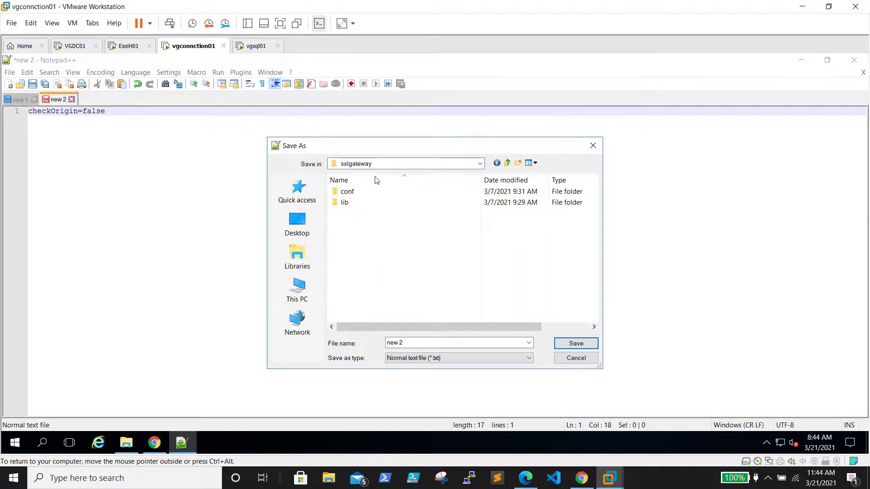
double_click(362, 192)
Save the file with the quoted name "locked.properties".
double_click(446, 343)
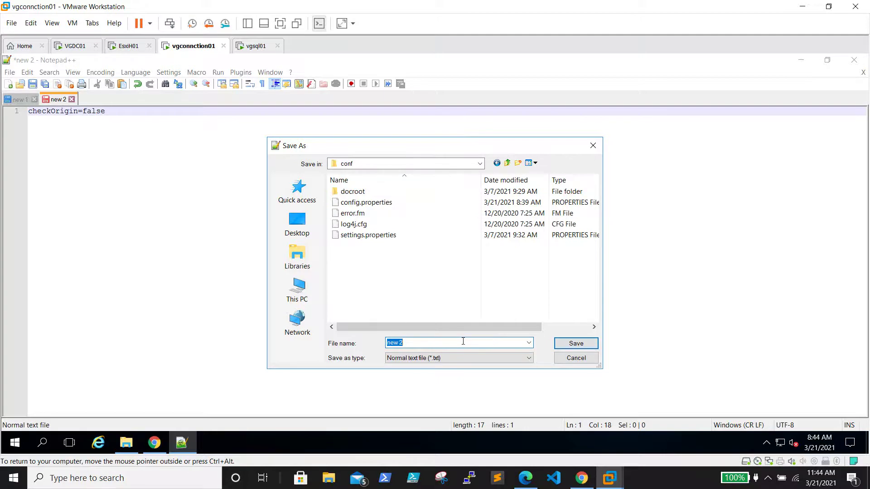
text(locked.properties")
key(Home)
text(")
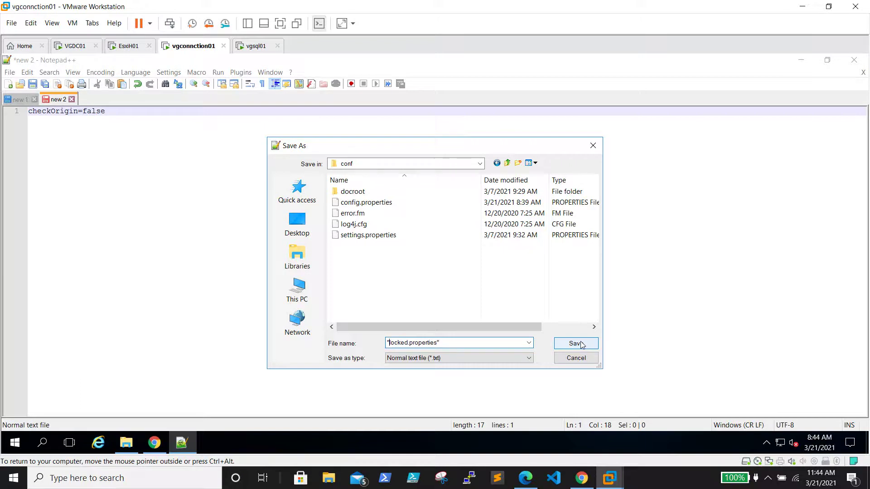
click(575, 344)
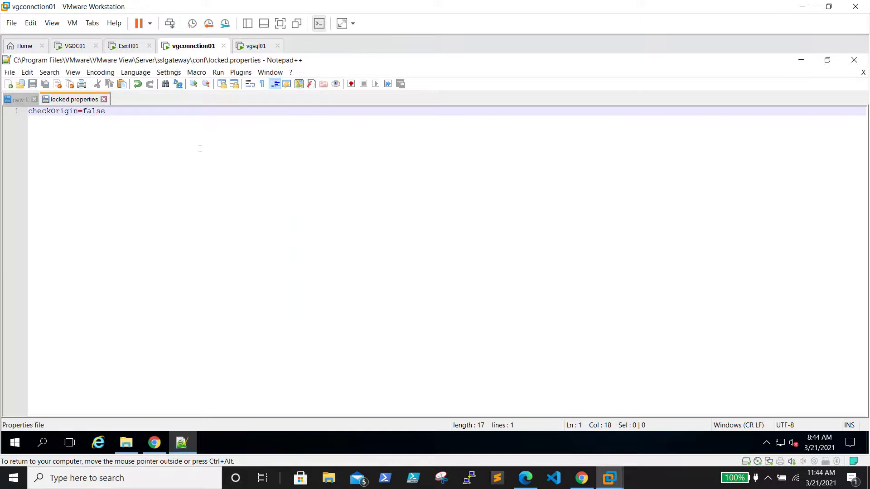
Close Notepad++ and refresh the conf folder listing.
click(104, 99)
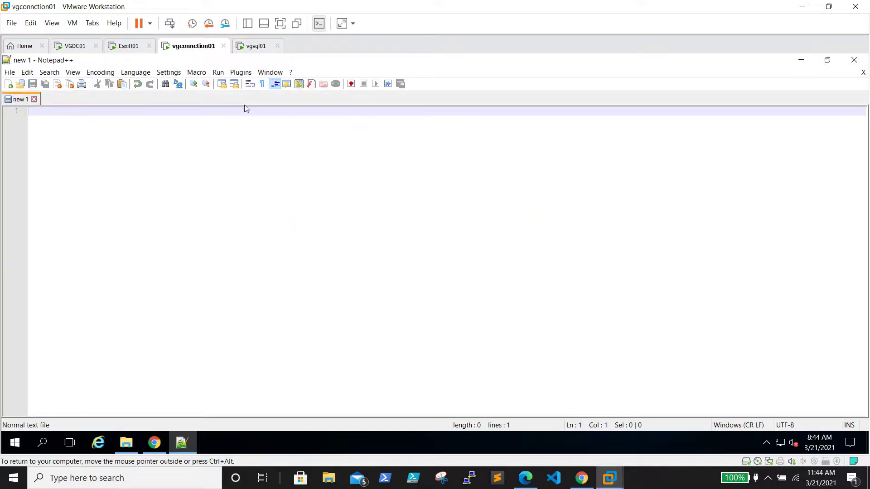
click(855, 61)
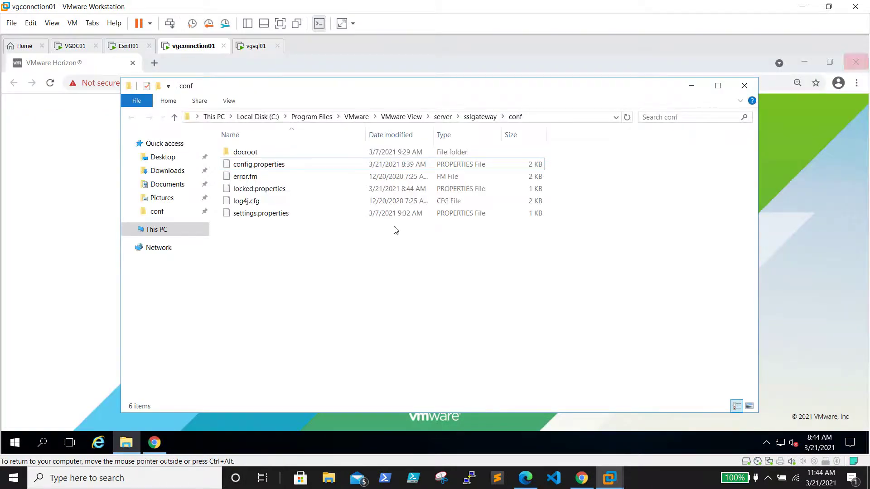
right_click(319, 264)
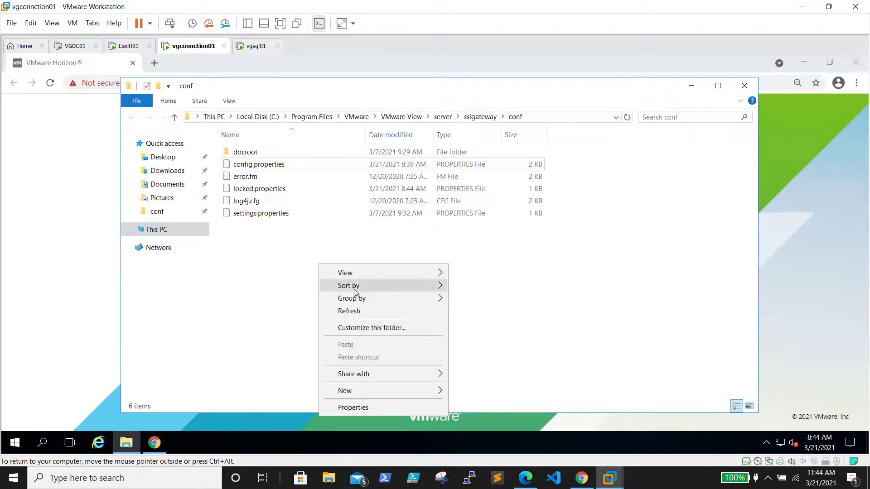
click(363, 312)
Open locked.properties in Notepad to verify checkOrigin=false, then close Notepad and the folder.
click(274, 190)
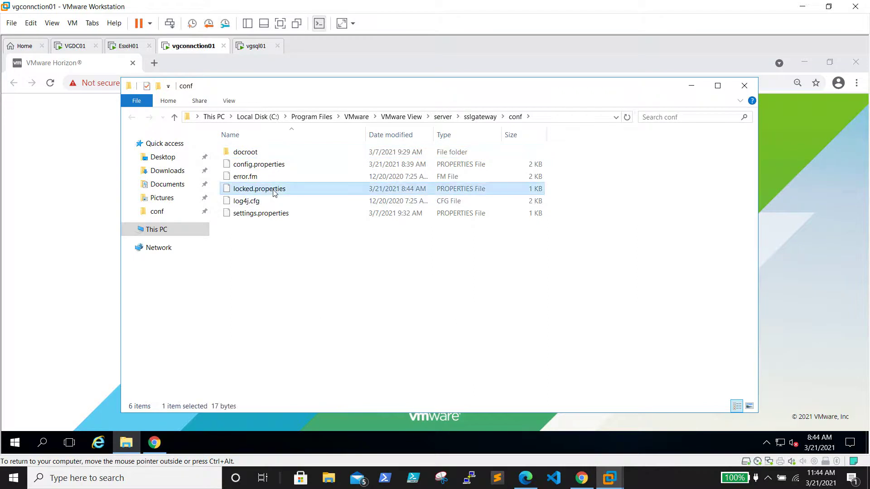
right_click(273, 192)
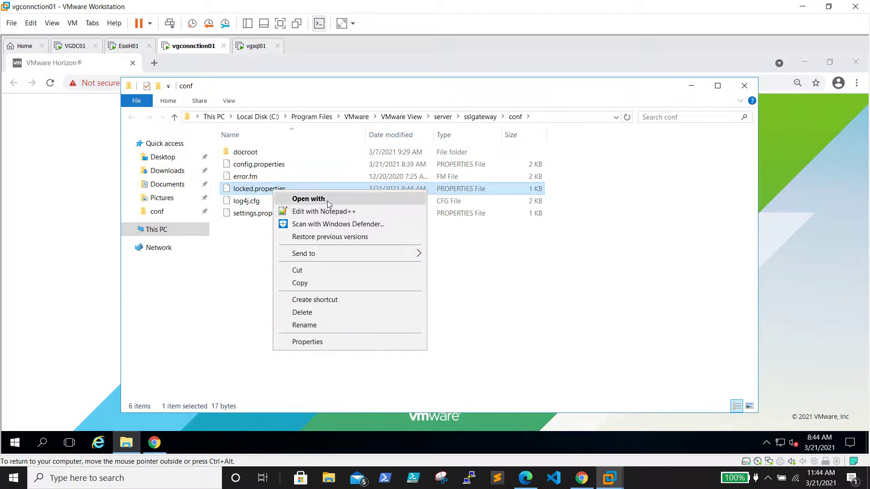
click(327, 200)
click(348, 259)
click(358, 199)
click(472, 290)
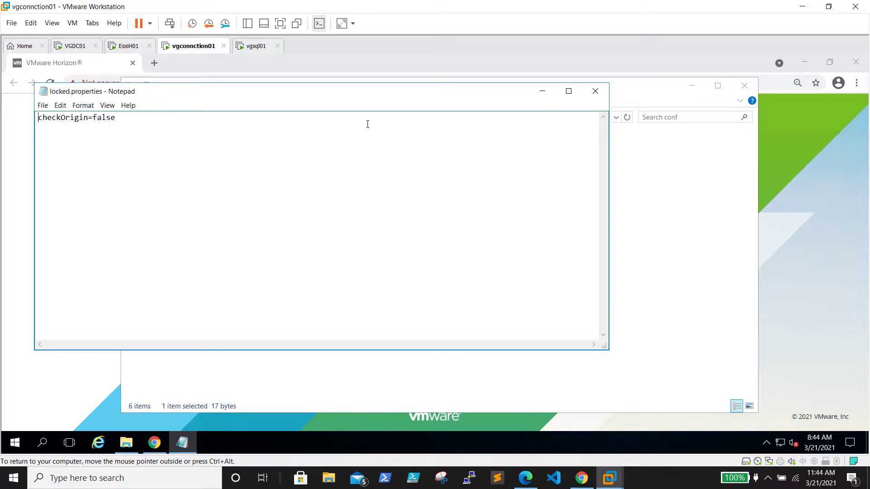
click(596, 91)
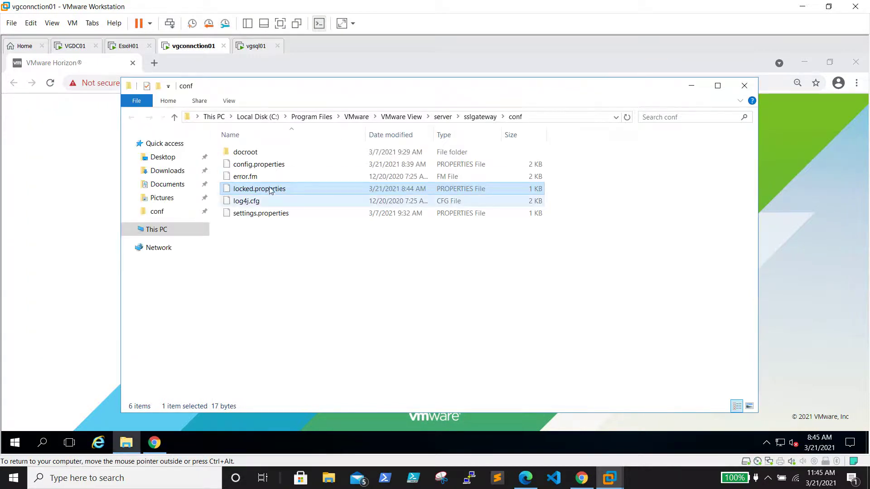
click(745, 86)
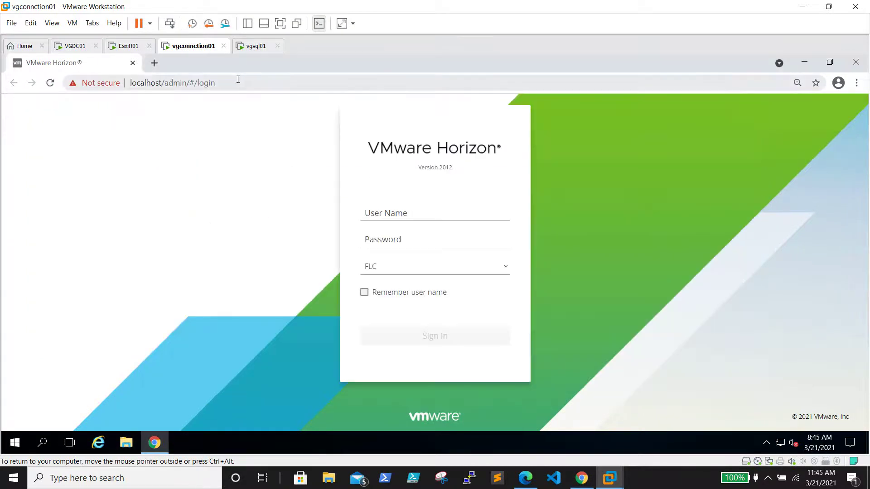
Close Chrome and restart the VMware Horizon View Connection Server service via services.msc.
click(856, 62)
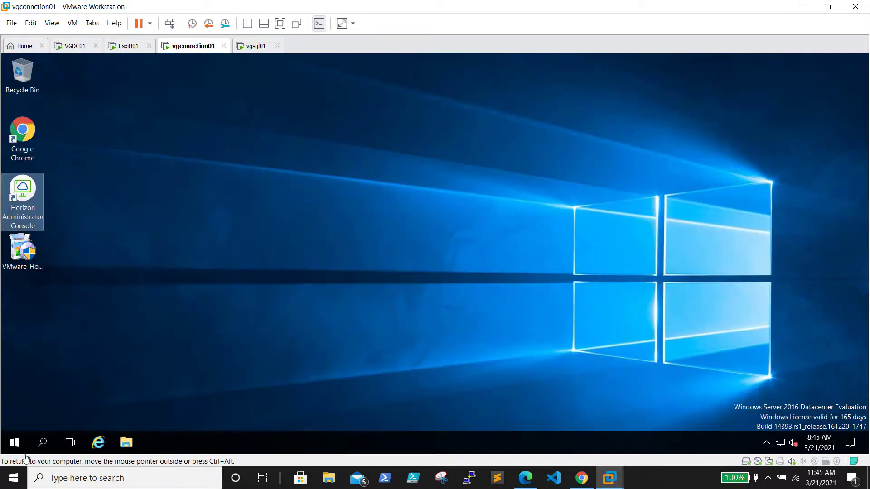
right_click(15, 442)
click(55, 386)
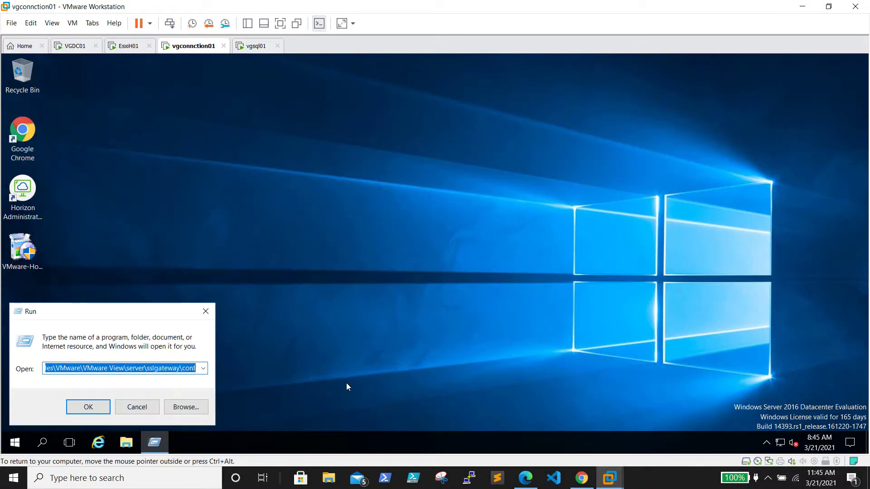
text(services.msc)
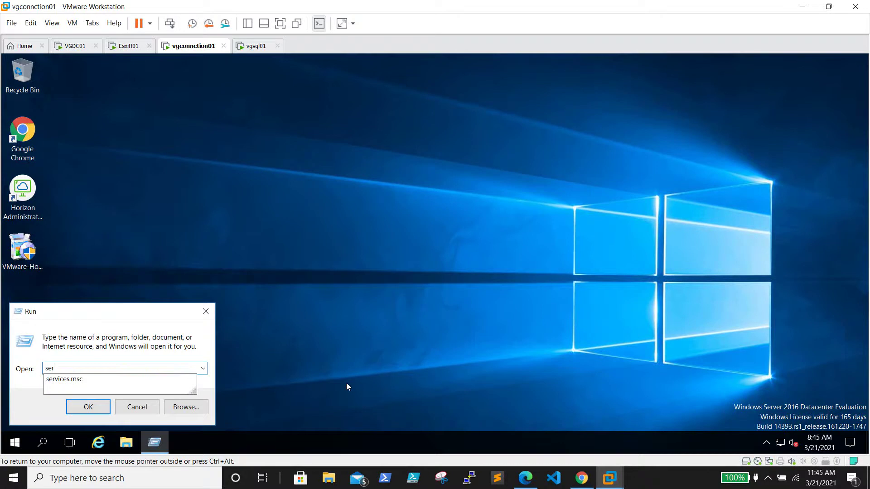
key(Return)
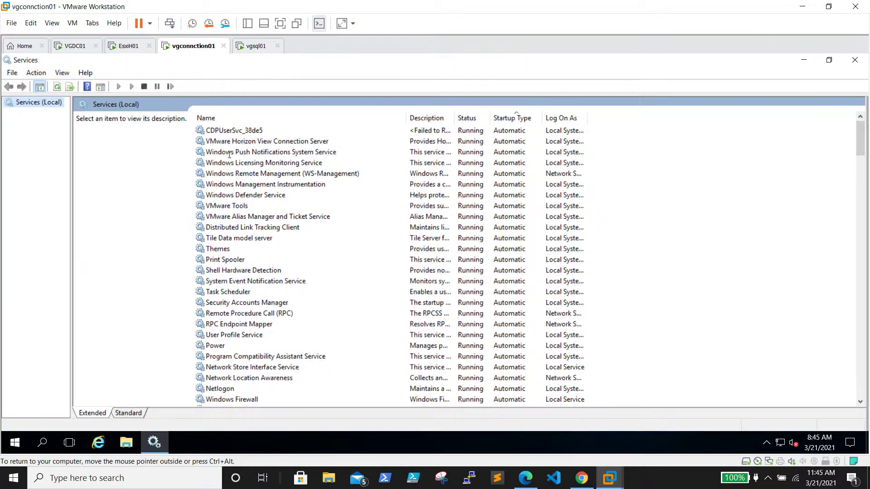
click(272, 141)
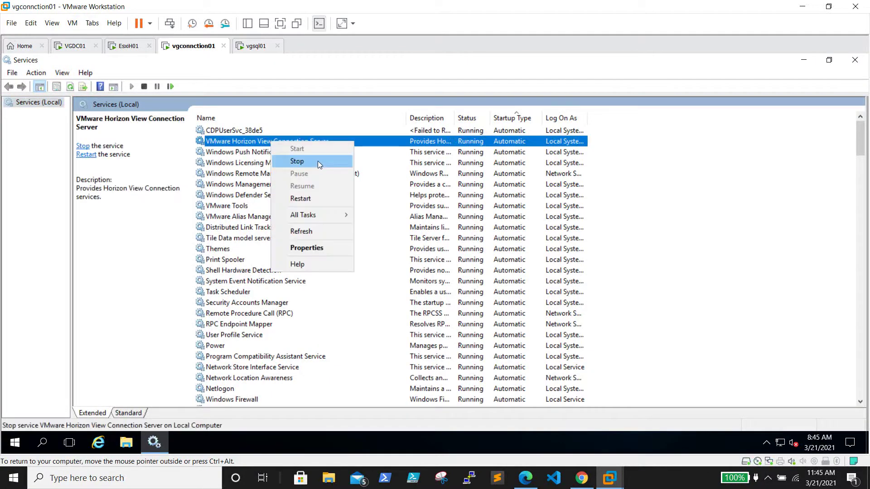
click(315, 198)
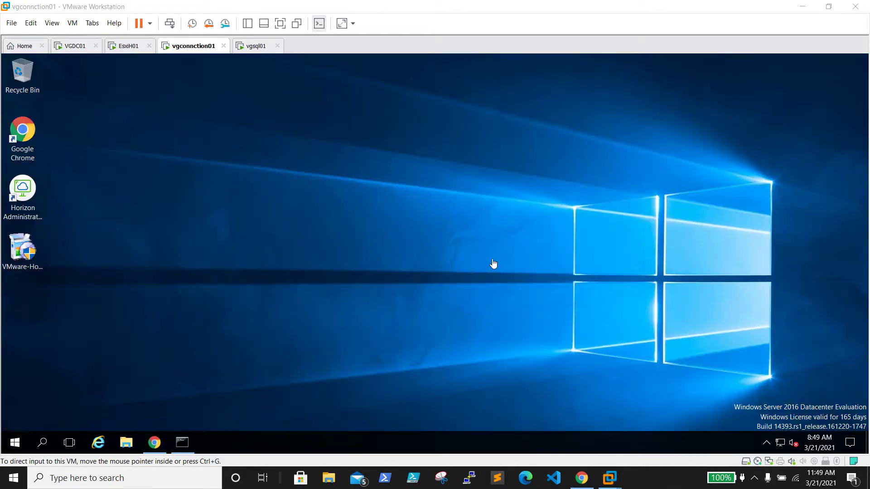
Minimize the VM windows and load the HTML Access login page at vgconnection01 in host Chrome.
click(154, 443)
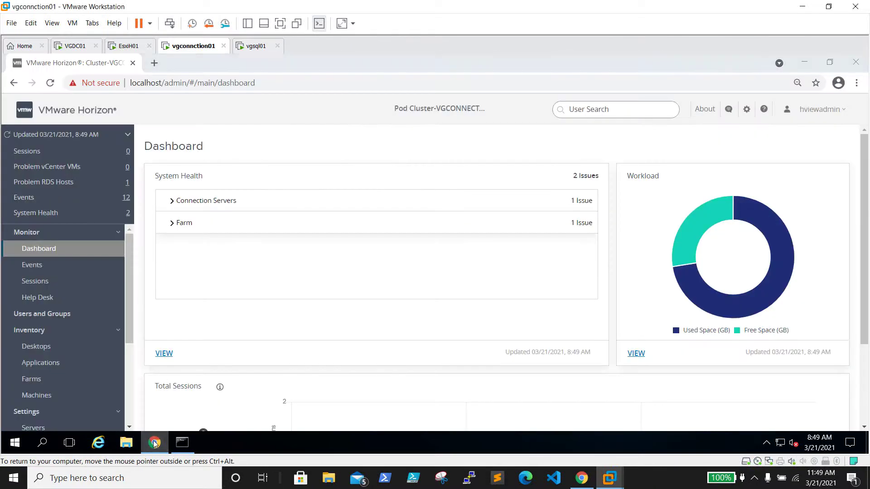
click(154, 444)
click(802, 6)
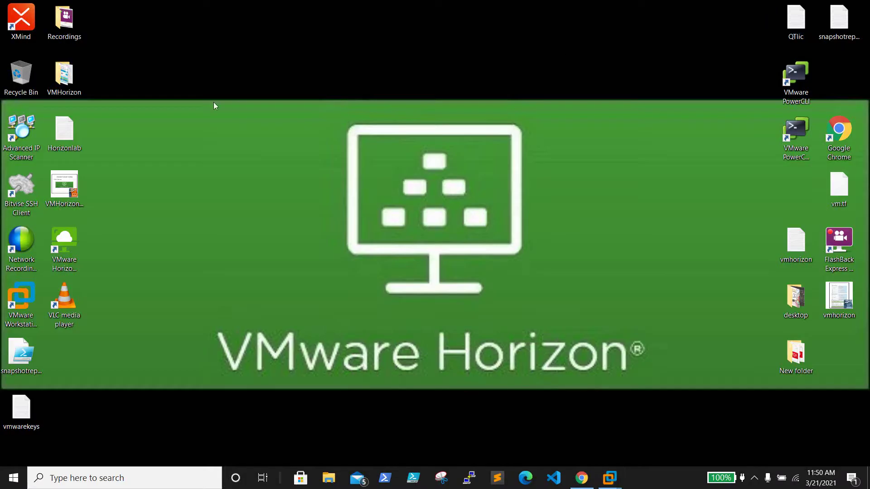
click(582, 478)
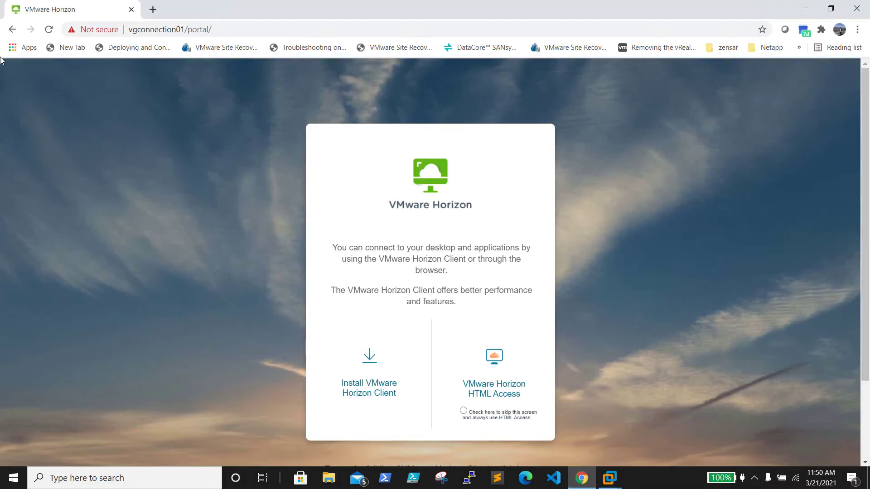
click(246, 33)
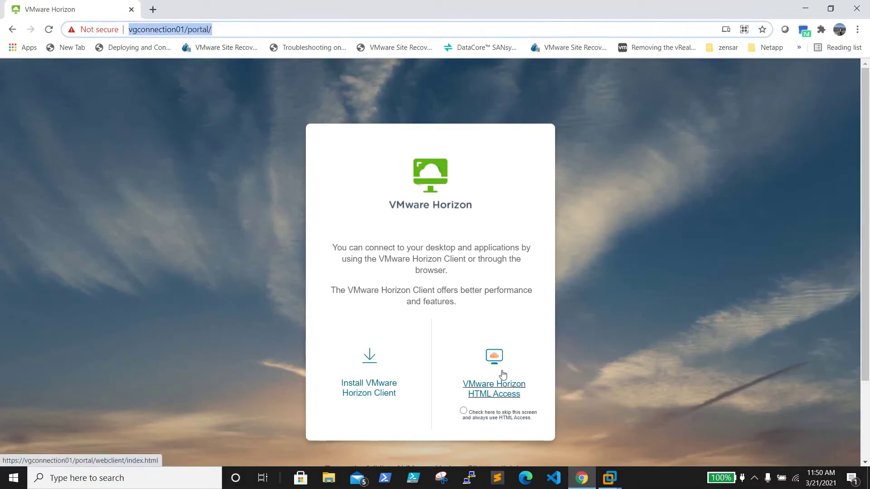
click(495, 385)
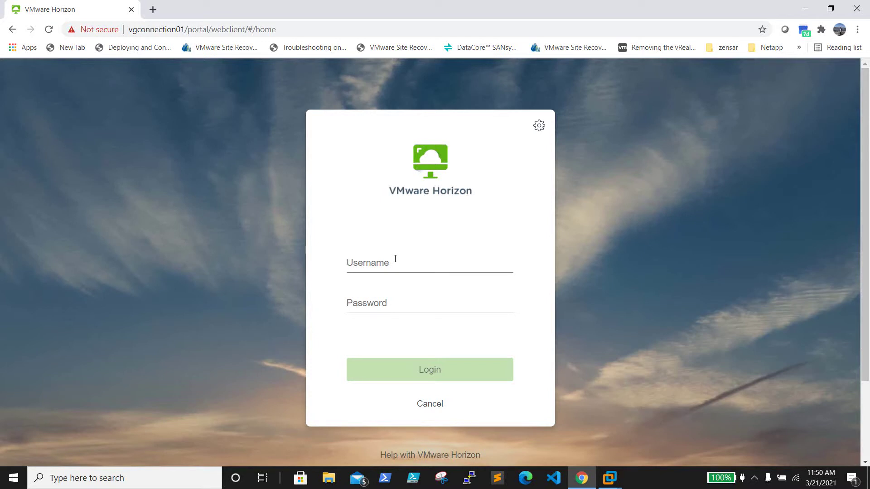
Log in to HTML Access with the admin username and password.
text(hviewa)
key(BackSpace)
text(admin)
key(Tab)
text(************)
key(Return)
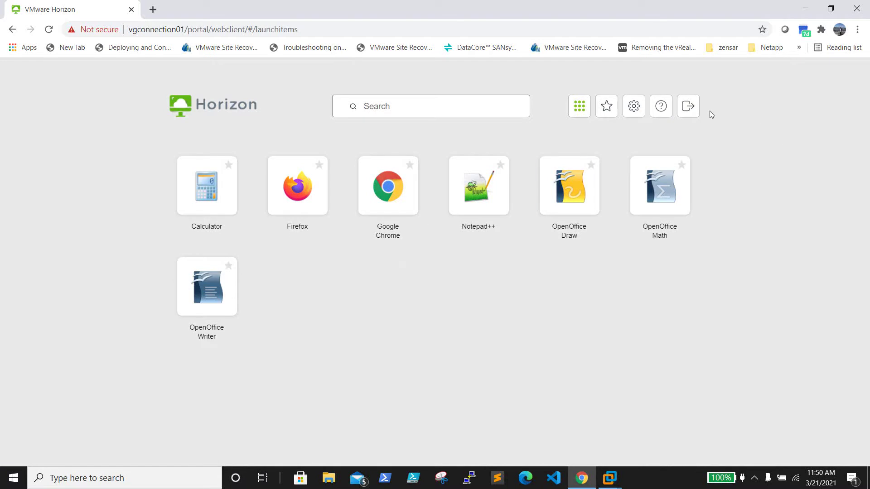
Log out of the Horizon session and minimize Chrome.
click(689, 109)
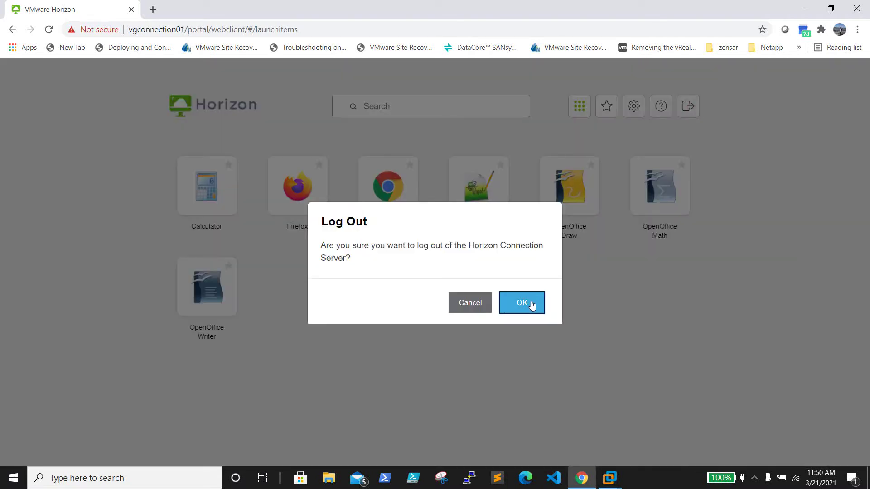
click(530, 301)
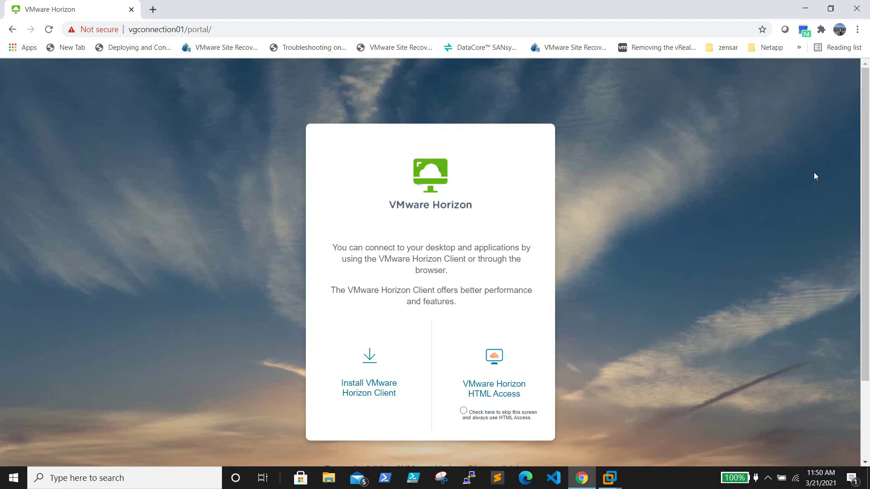
click(807, 10)
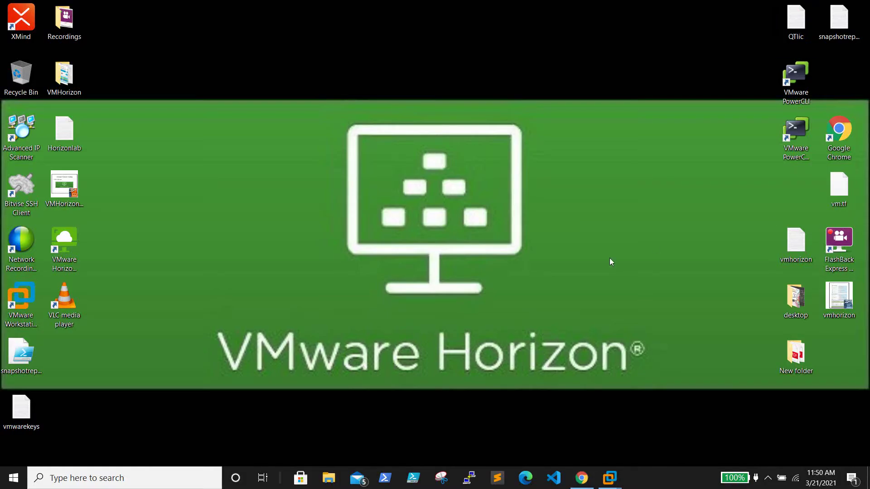